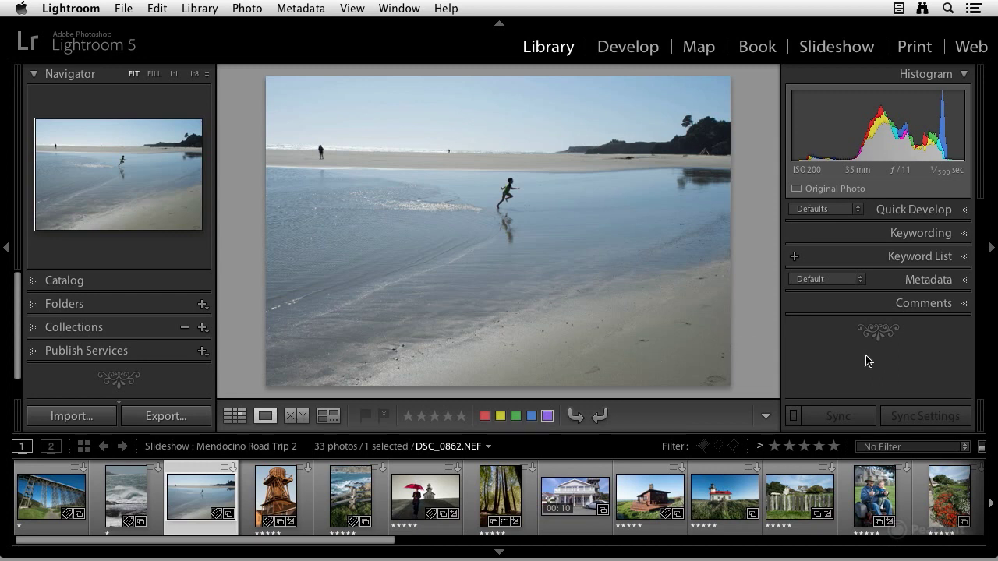
- Build a Smart Preview for the beach photo DSC_0862.NEF and dismiss the completion notice
left_click(811, 194)
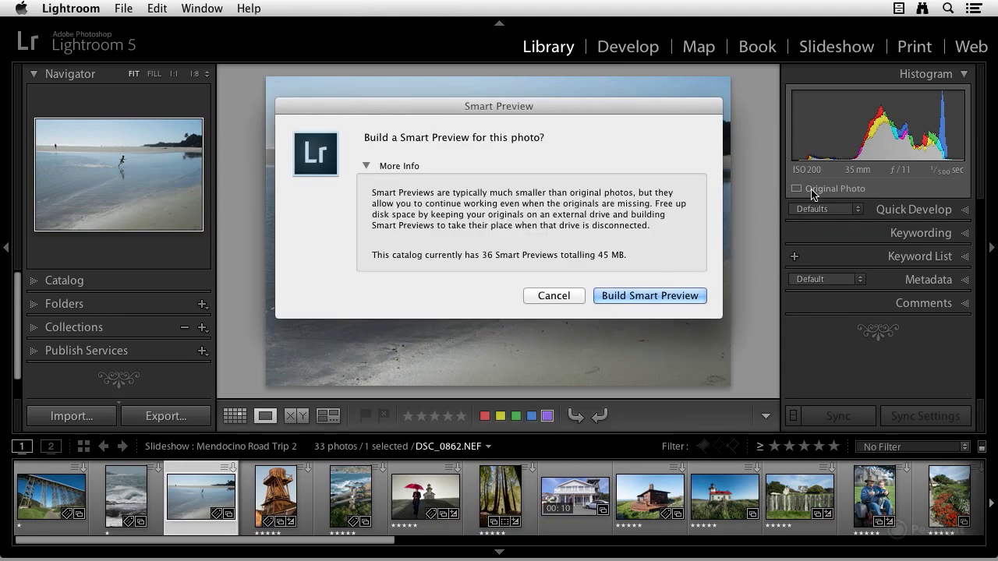
left_click(657, 296)
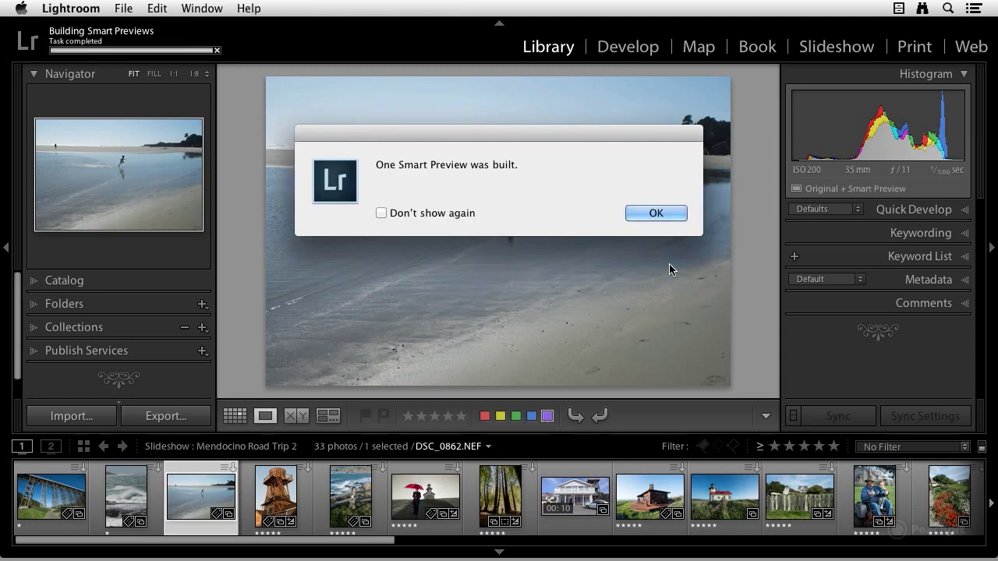
left_click(657, 212)
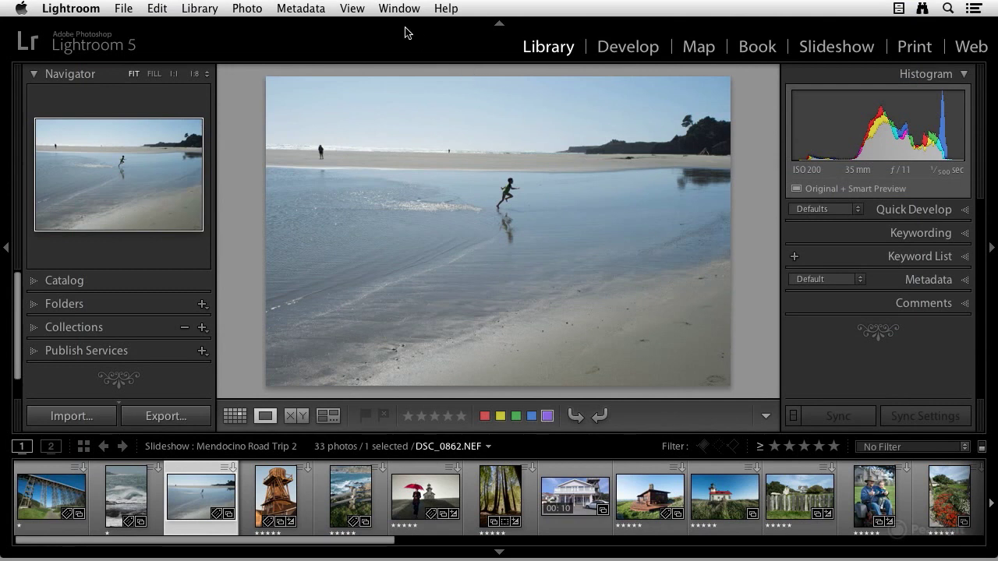
- Show the loupe grid overlay and enlarge its size from 13 to 28
left_click(355, 8)
mouse_move(413, 446)
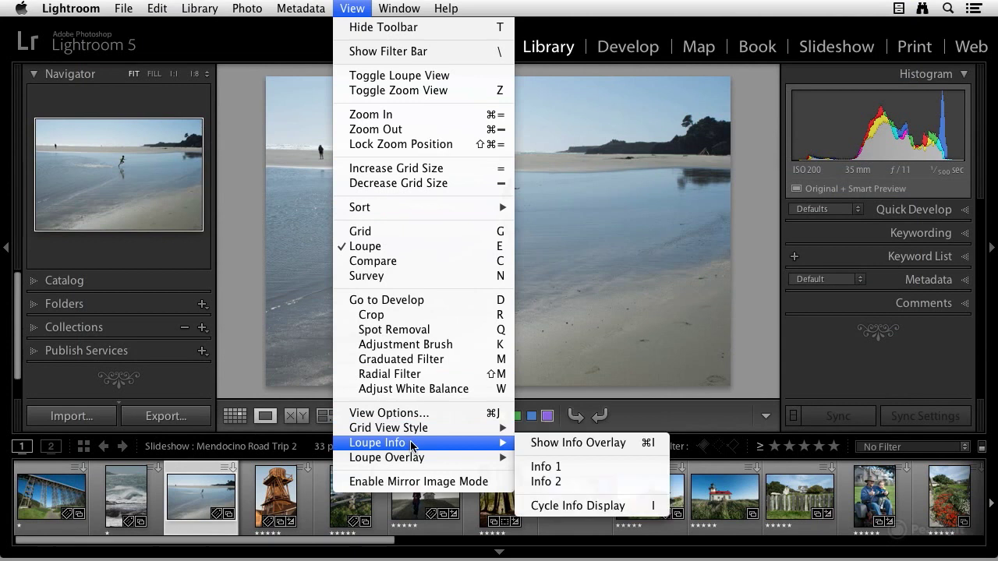
mouse_move(413, 464)
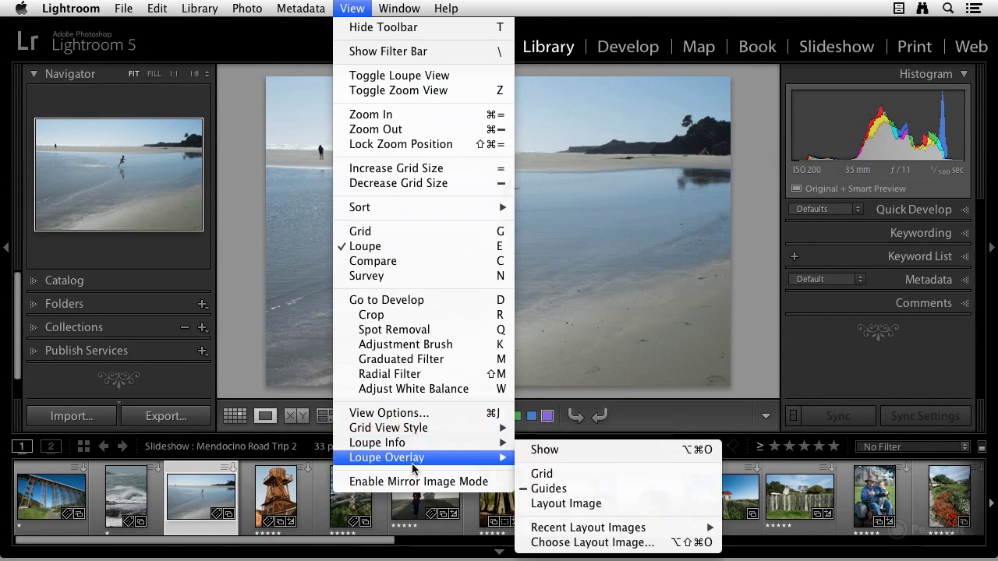
left_click(550, 477)
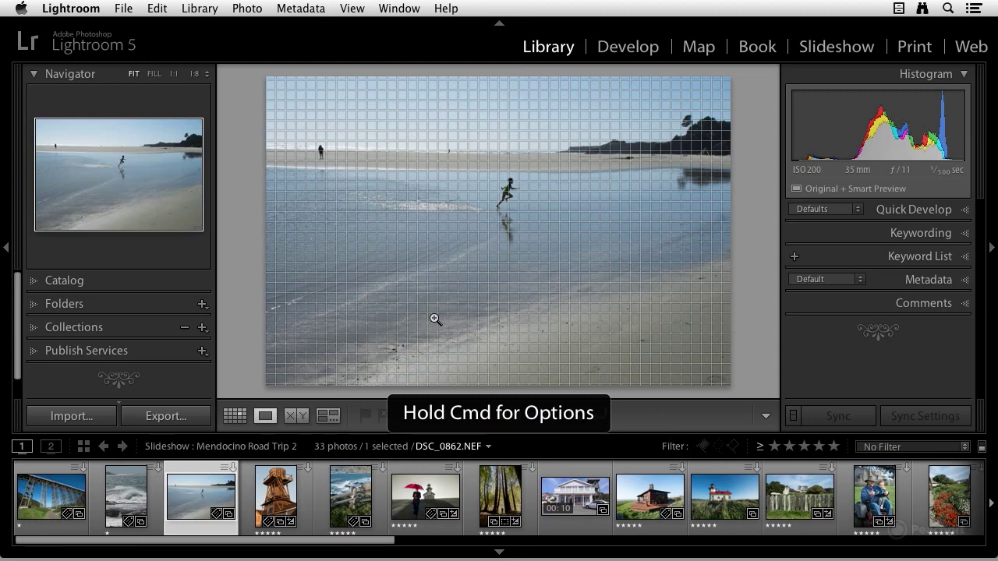
key("super")
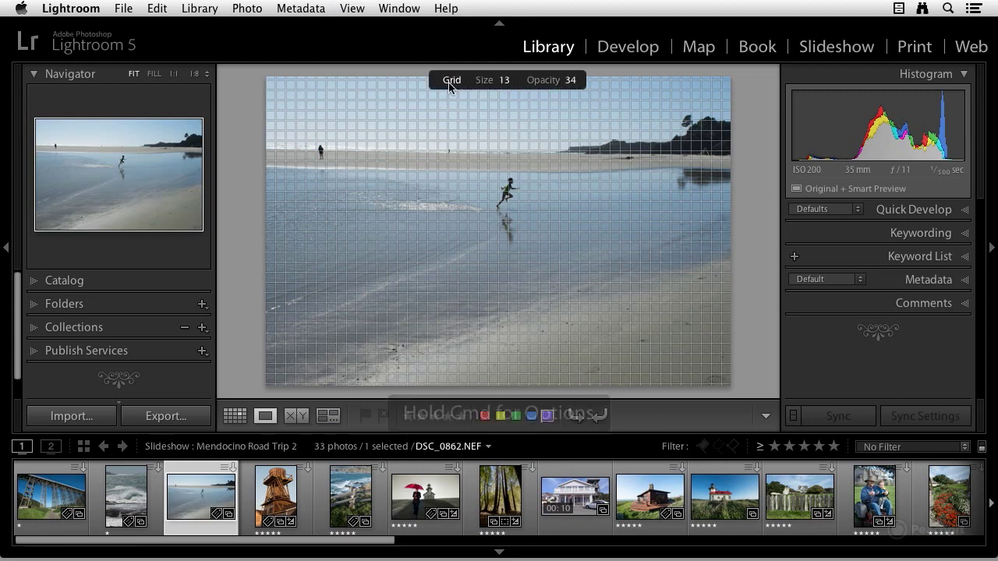
left_click_drag(498, 79, 557, 81)
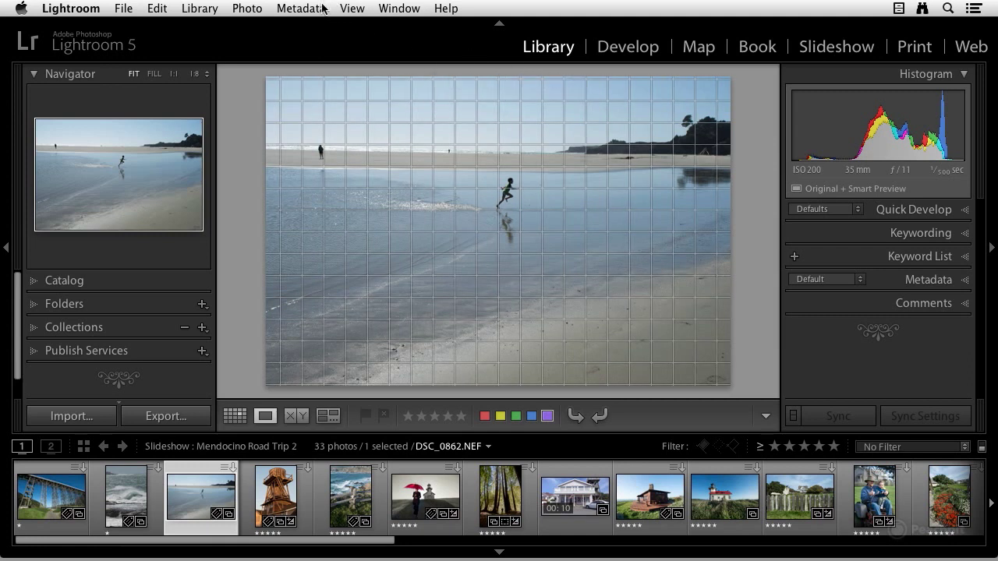
- Replace the grid with the guides overlay and move their crossing onto the running child
left_click(351, 7)
mouse_move(435, 461)
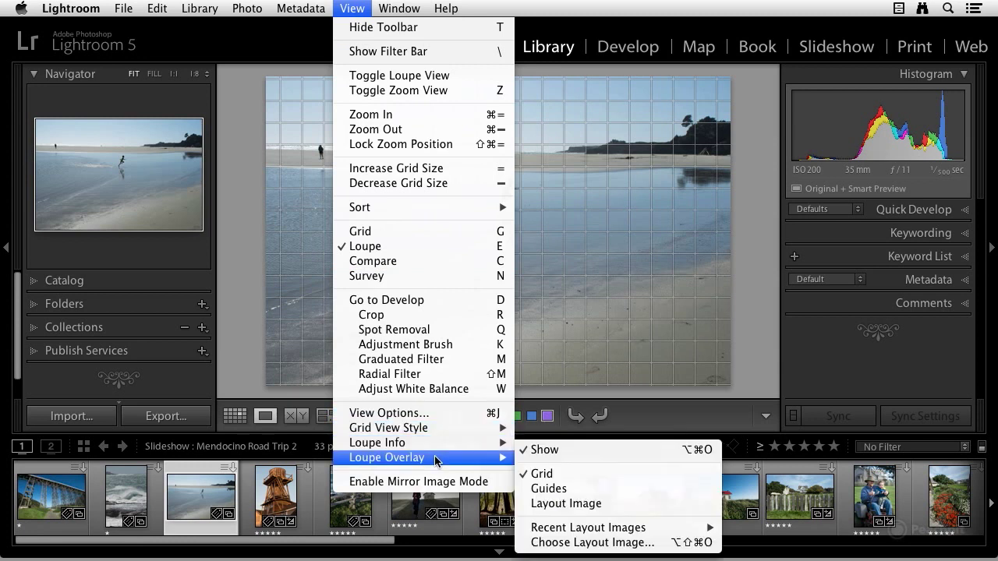
left_click(559, 490)
left_click(353, 7)
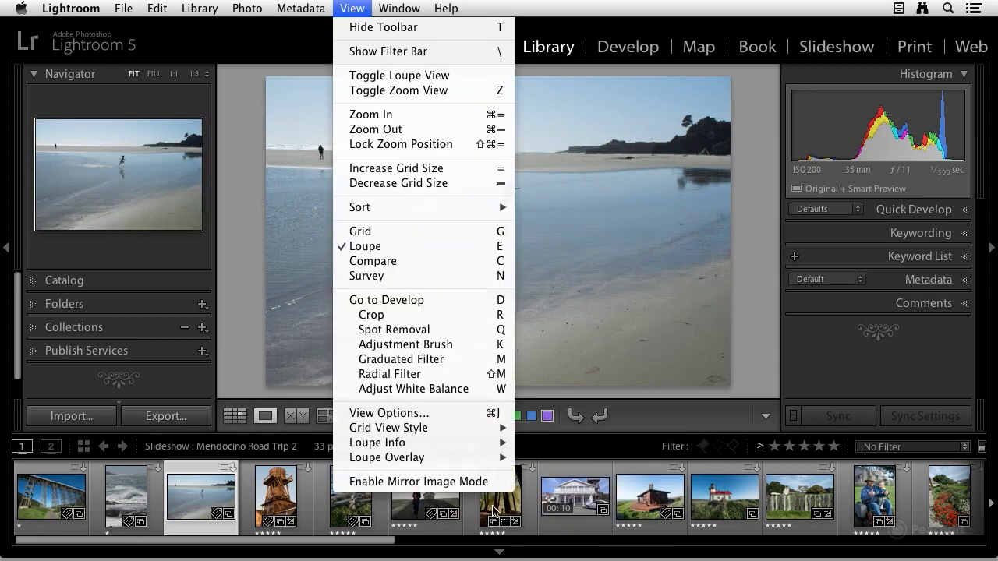
mouse_move(476, 459)
left_click(549, 491)
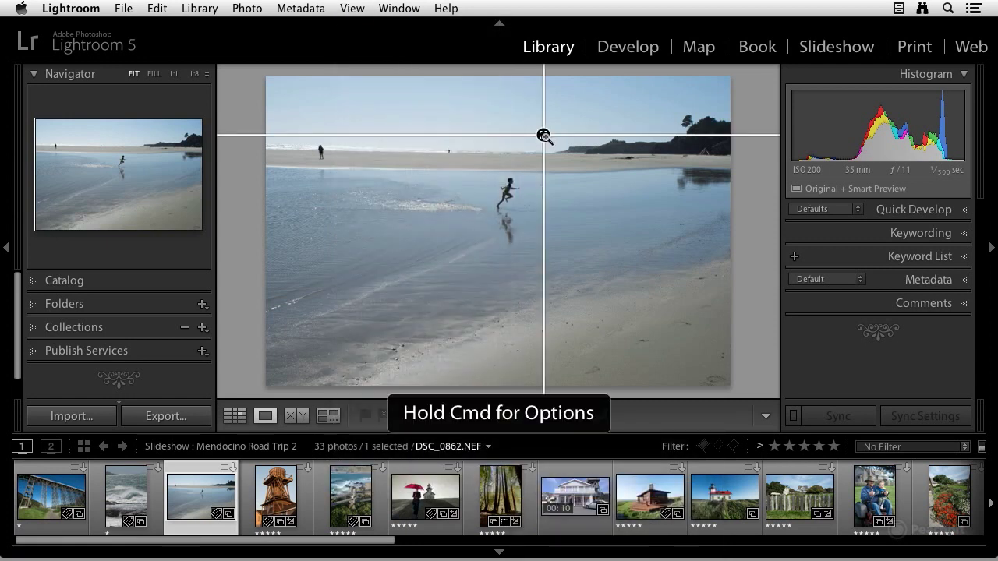
key("super")
left_click_drag(543, 135, 499, 196)
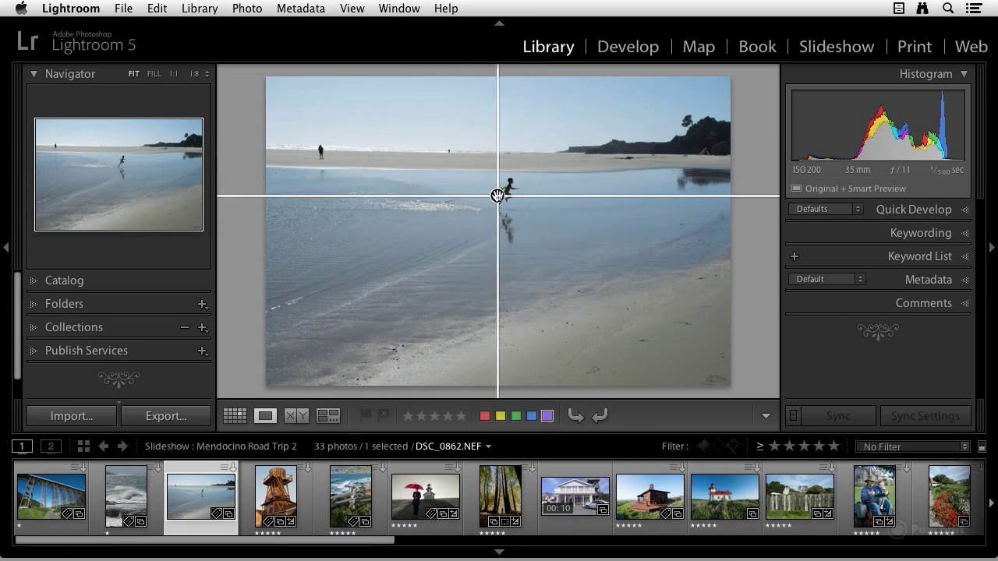
- Hide the guides overlay again
left_click(352, 9)
mouse_move(378, 466)
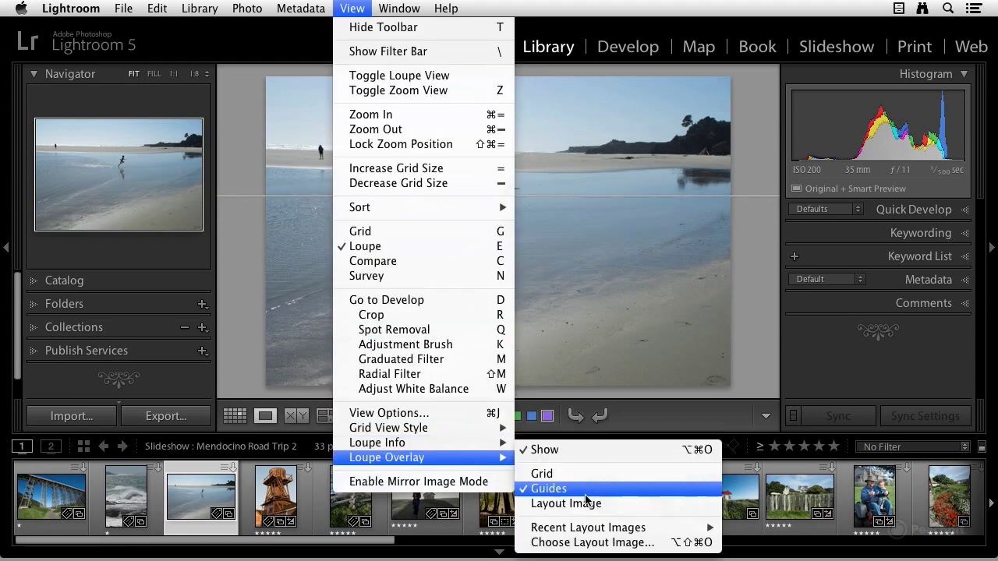
left_click(556, 489)
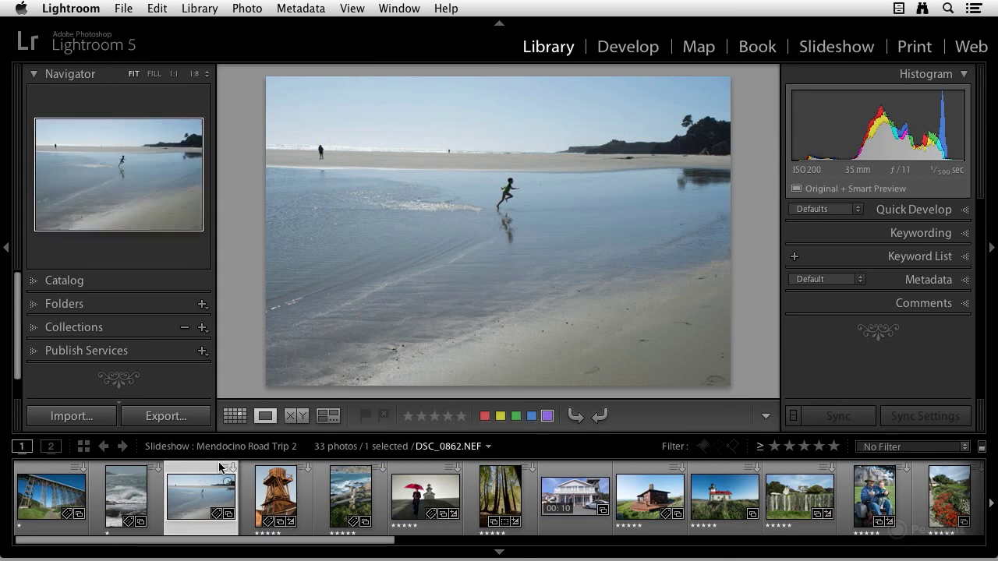
- Zoom the beach photo to 1:1 and pan until the running child is framed
left_click(508, 201)
left_click_drag(410, 177, 737, 304)
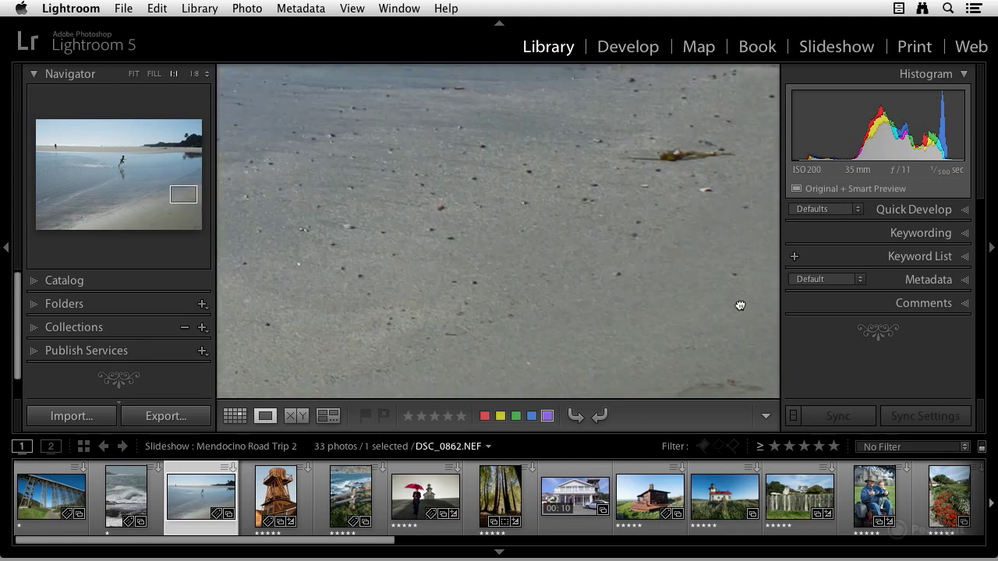
left_click_drag(460, 156, 639, 283)
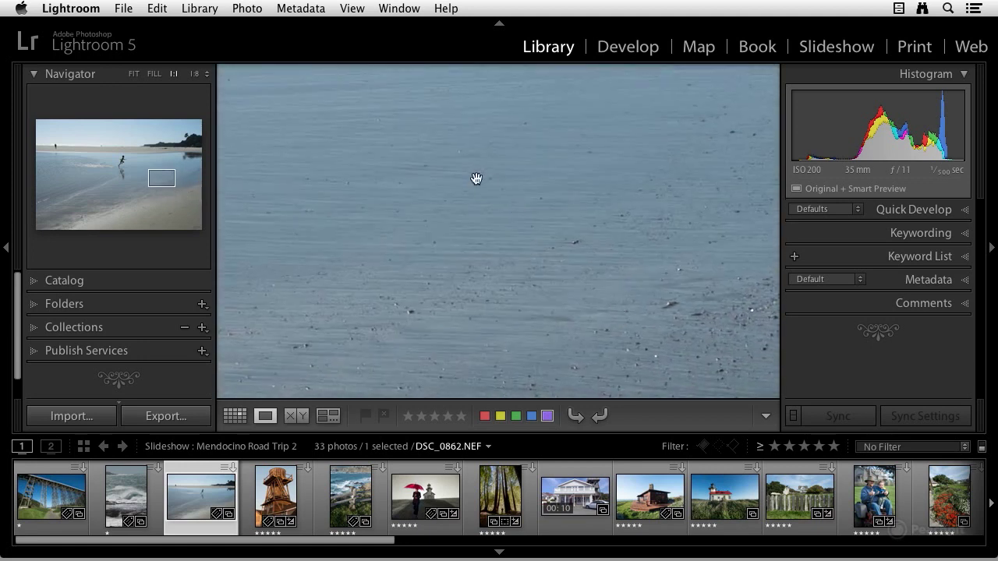
left_click_drag(383, 116, 742, 270)
left_click_drag(272, 158, 430, 250)
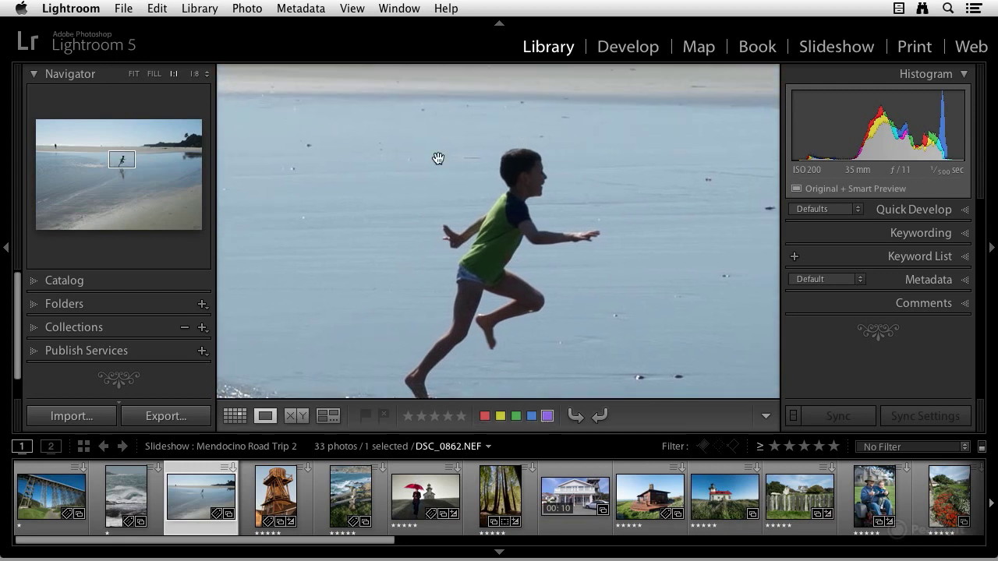
left_click_drag(617, 312, 618, 246)
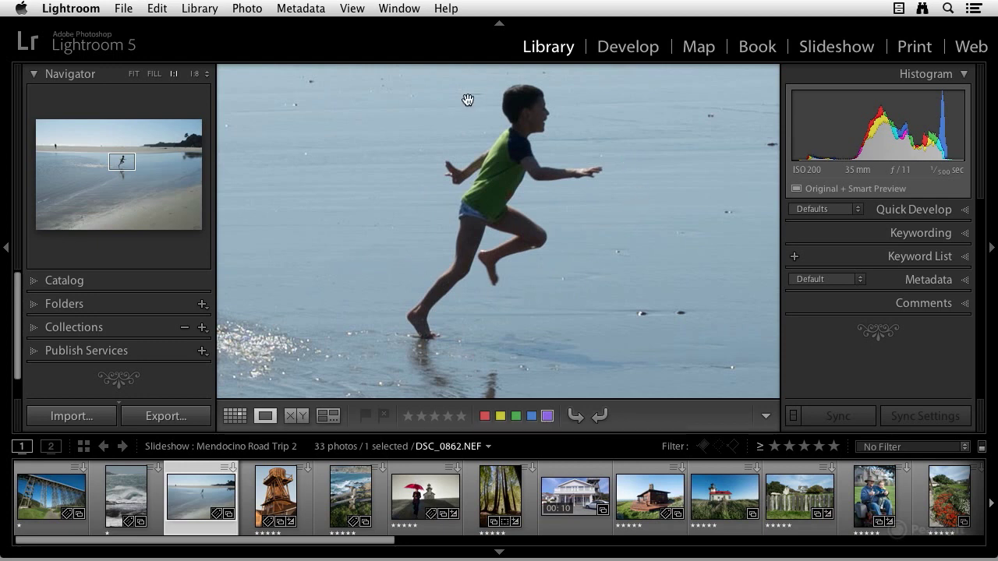
- Lock the zoom position on the child and return to fit view
left_click(352, 8)
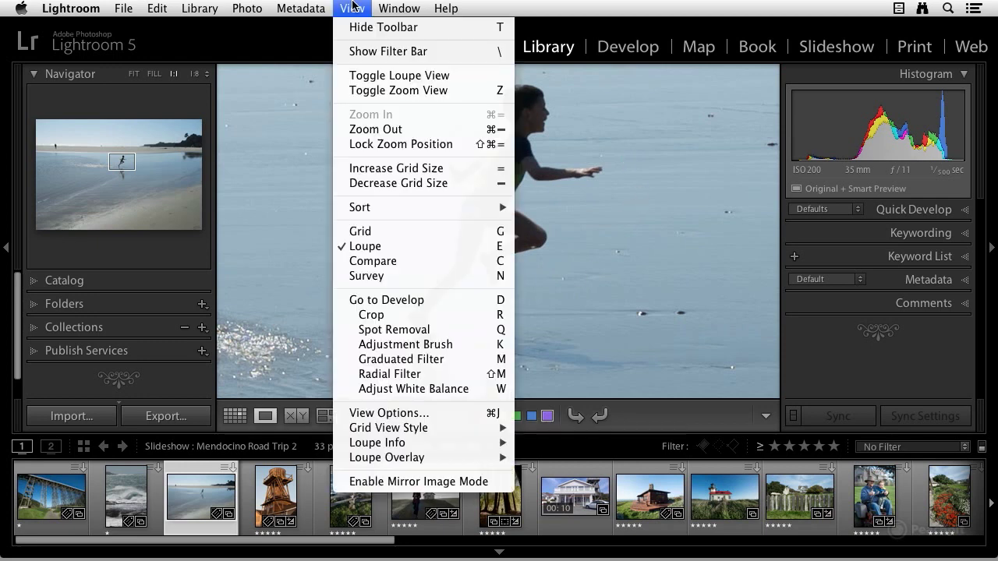
left_click(382, 148)
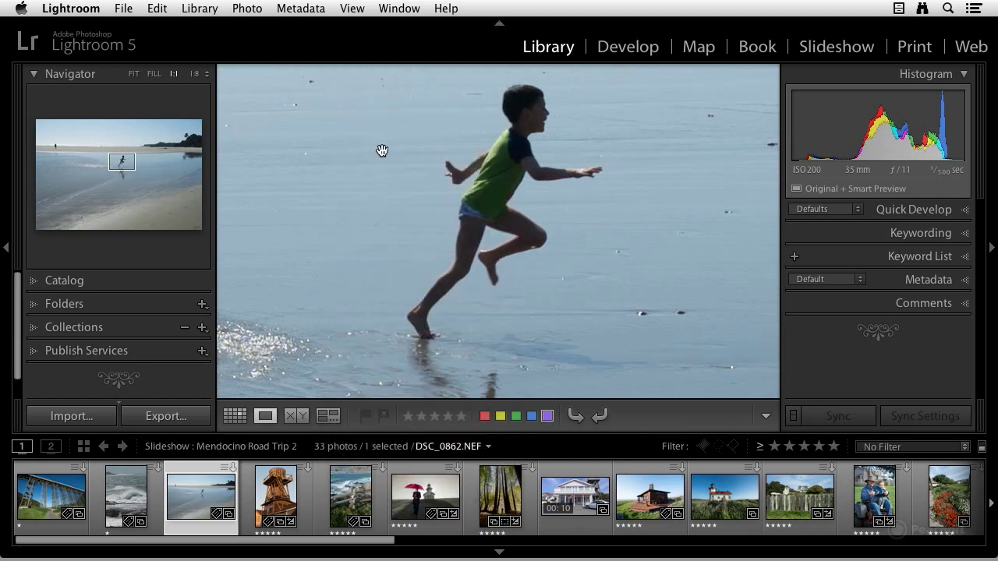
left_click(401, 156)
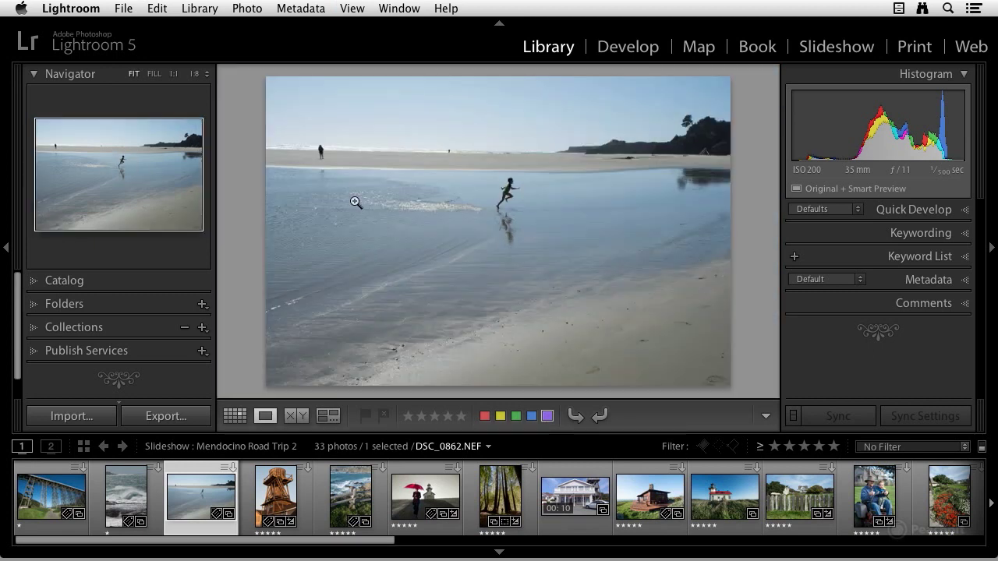
- Show the crashing-wave photo and zoom in and out to check the locked spot
left_click(137, 495)
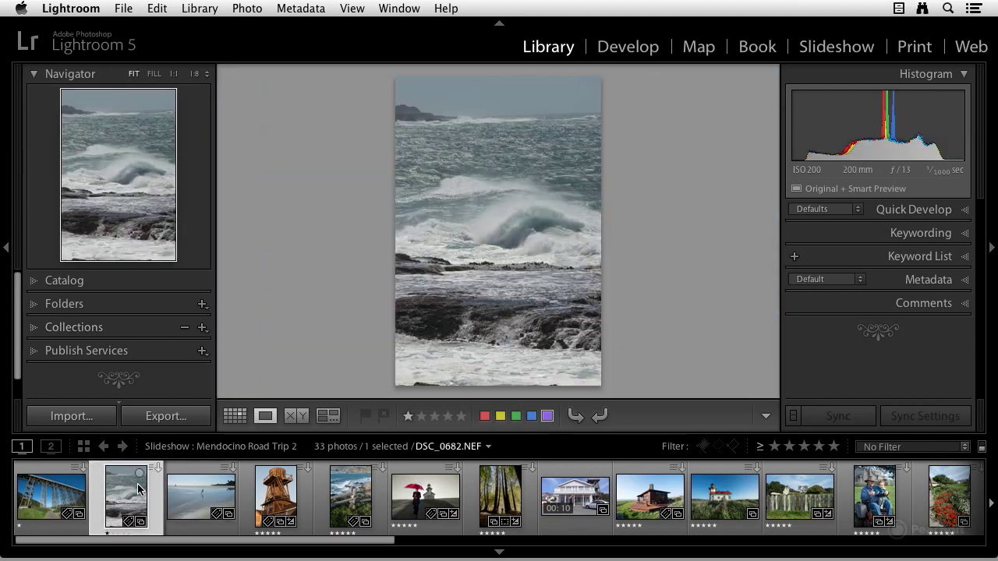
key("z")
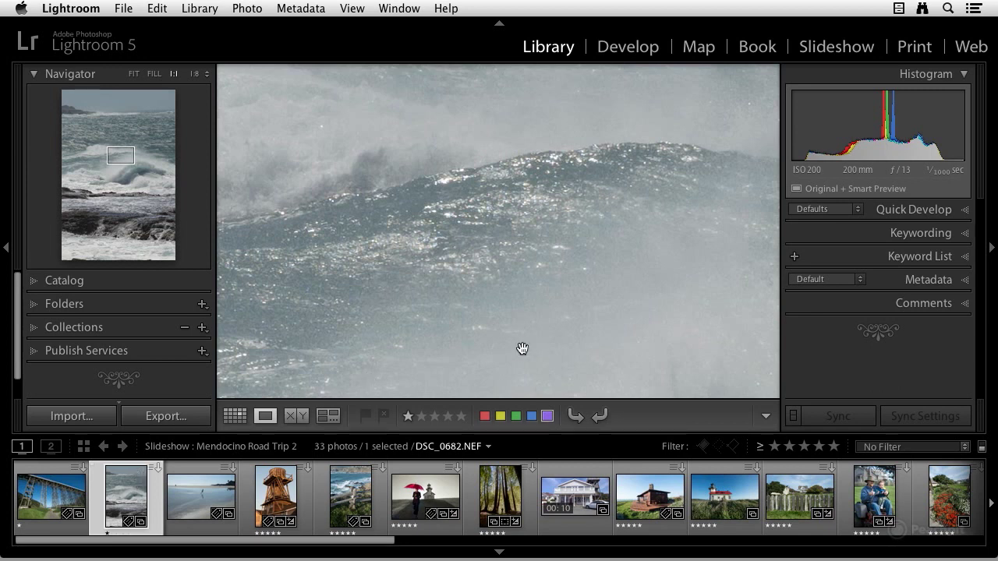
key("z")
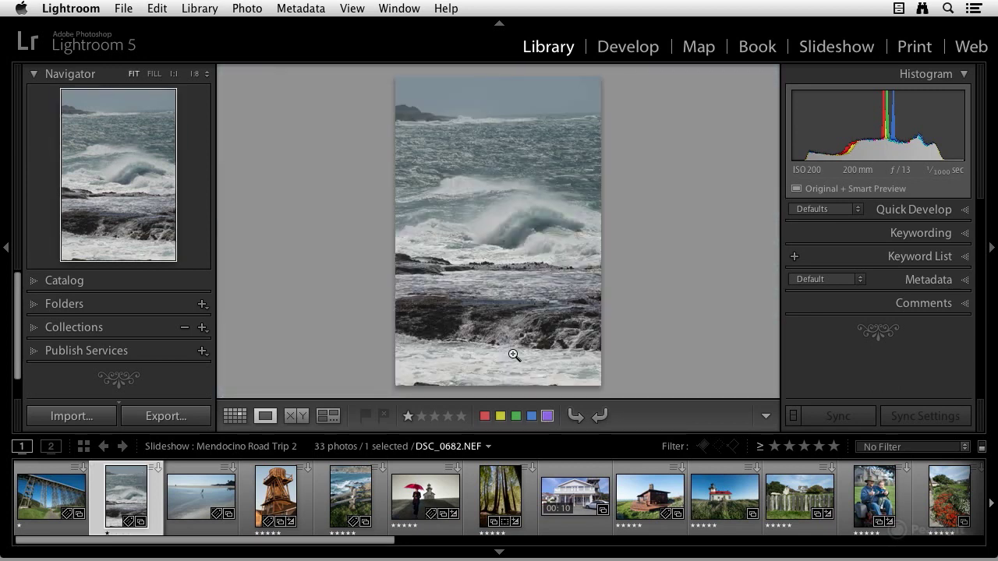
- Return to the beach photo at 1:1 and reframe the close-up on the running child
key("Right")
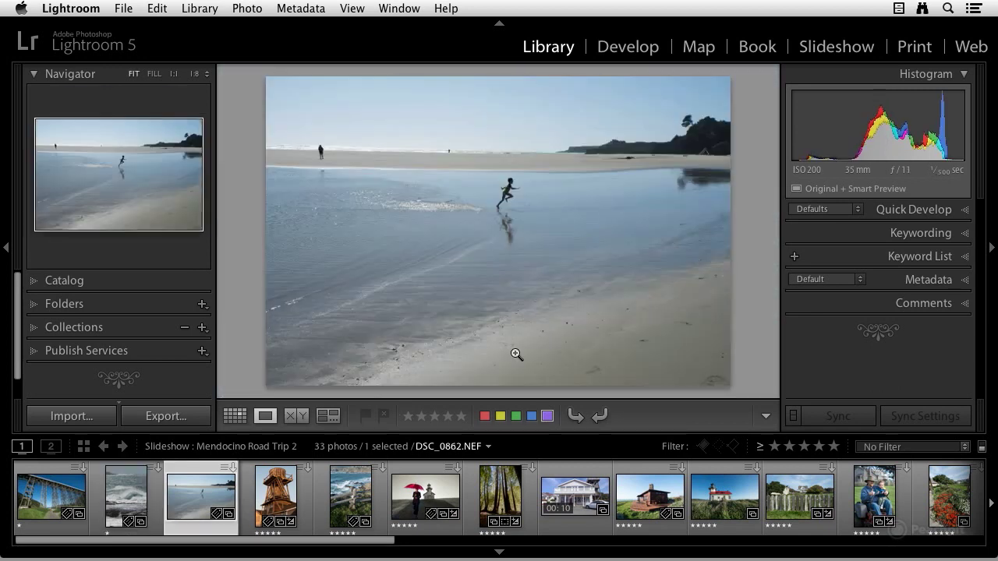
key("z")
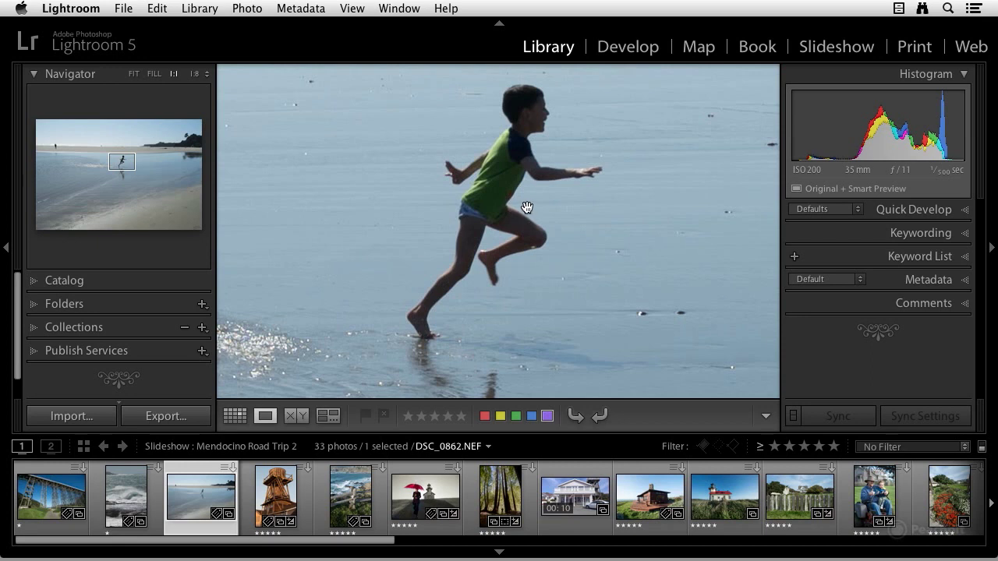
left_click_drag(541, 213, 431, 252)
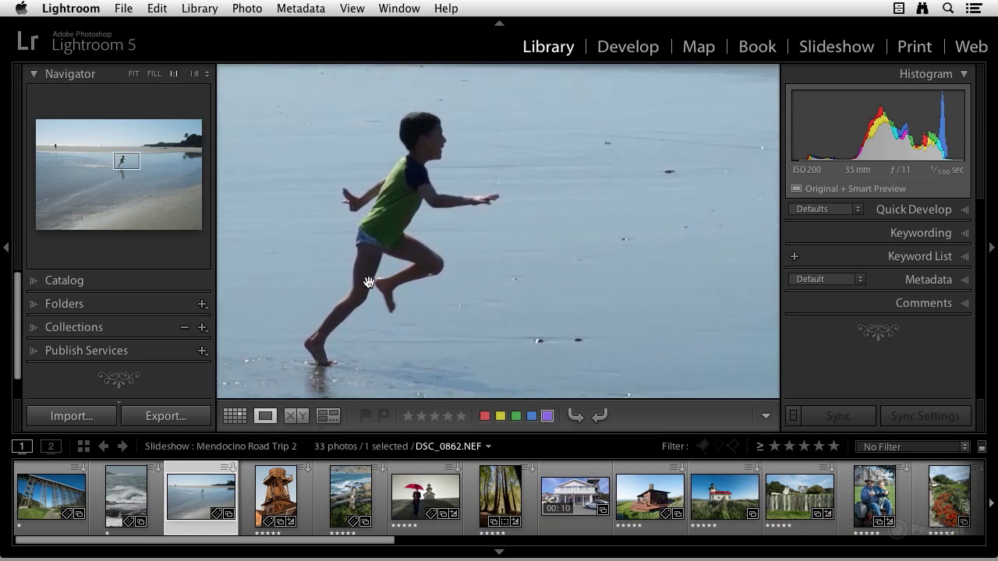
- Start a new smart collection and browse its rule fields, including Size and Color
left_click(202, 328)
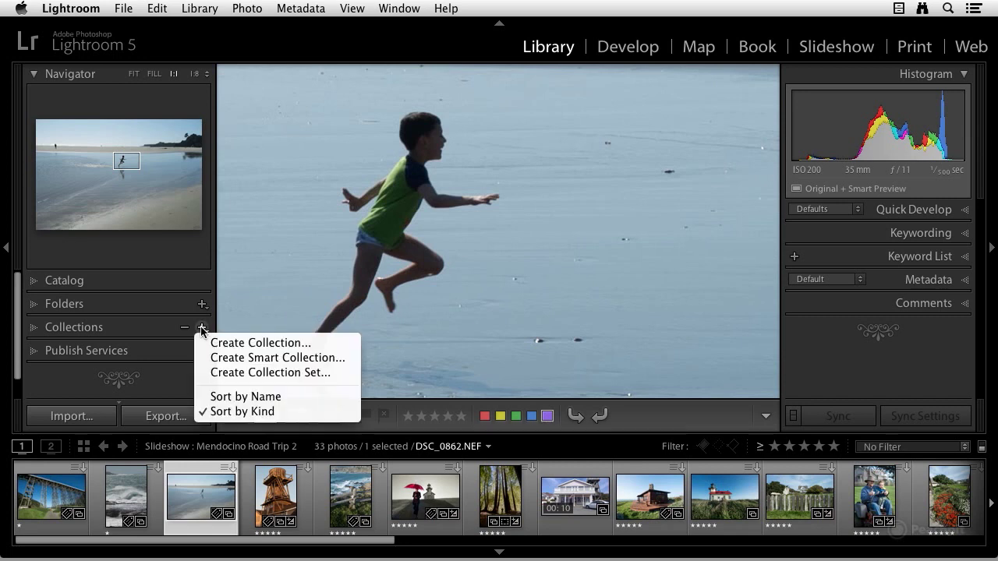
left_click(230, 364)
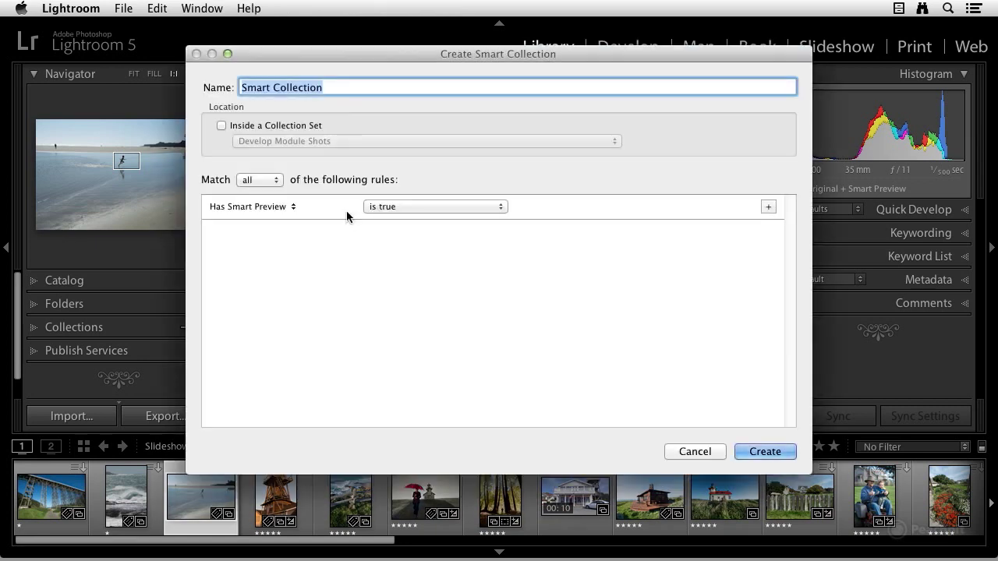
left_click(289, 207)
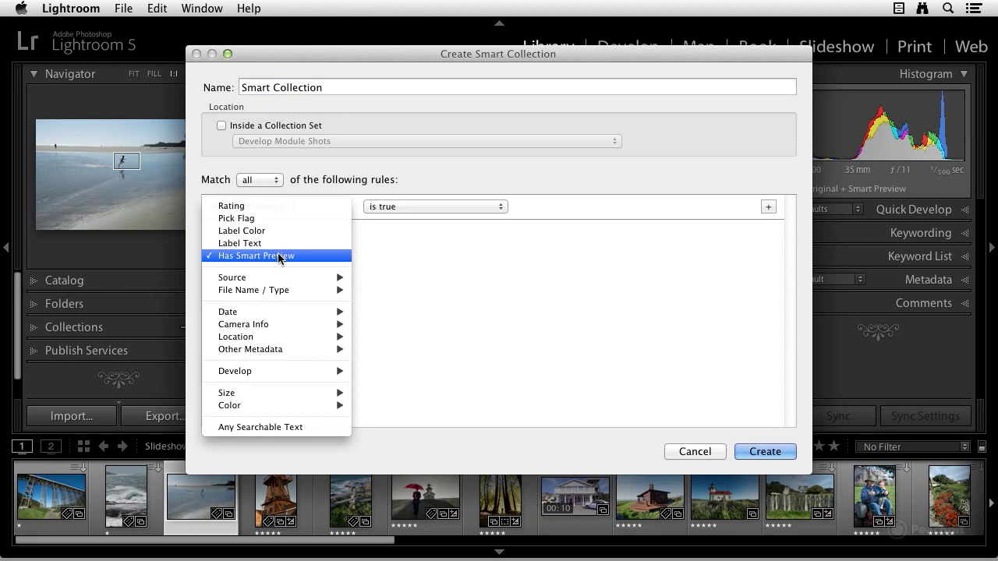
mouse_move(296, 396)
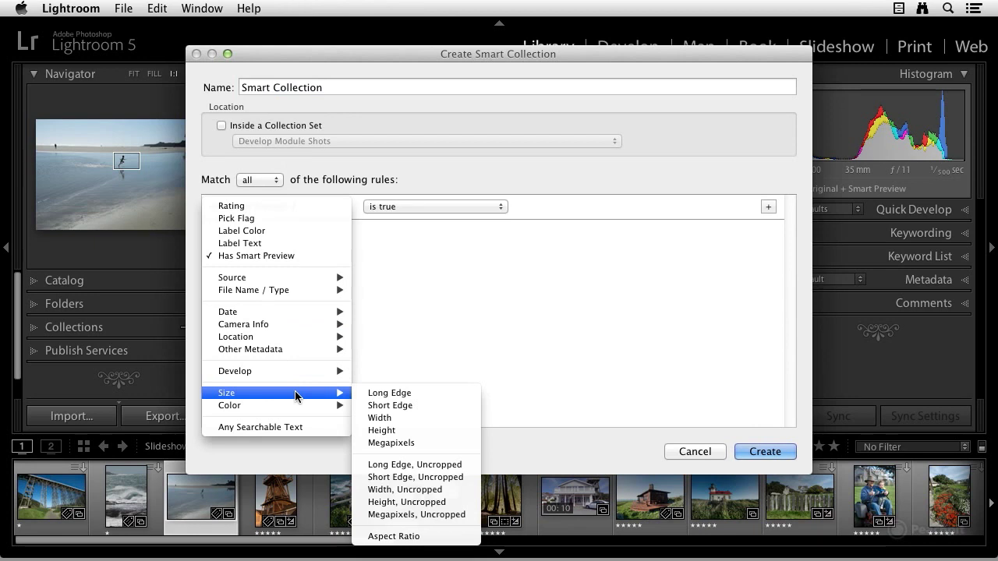
mouse_move(328, 412)
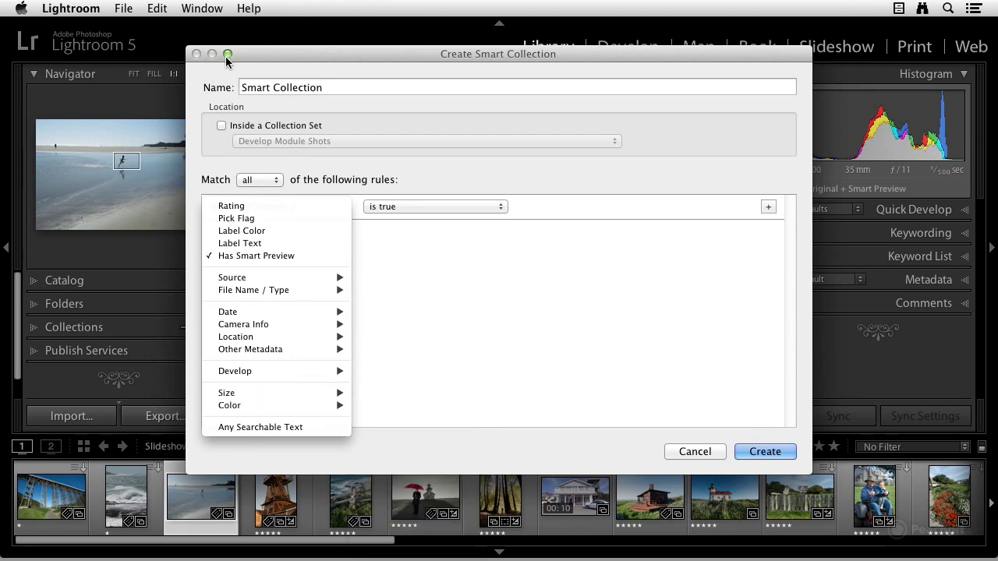
- Cancel the smart collection and open Lightroom's Preferences on the General settings
left_click(630, 394)
left_click(693, 452)
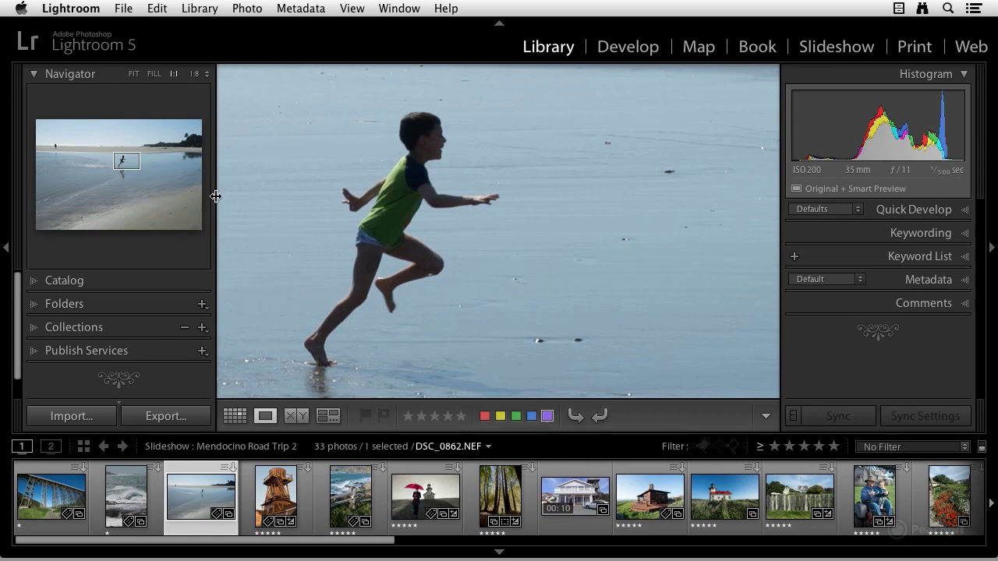
left_click(87, 11)
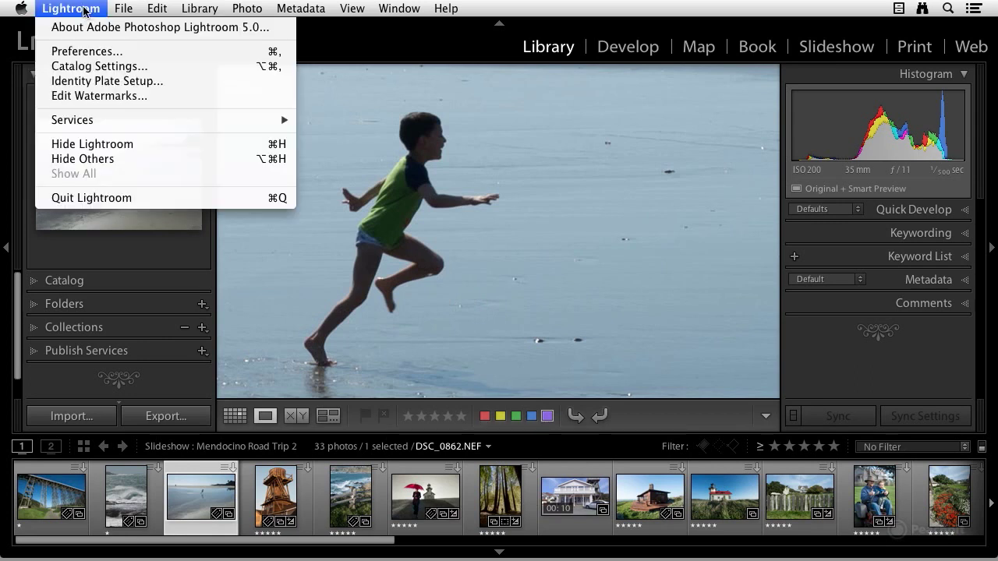
left_click(84, 53)
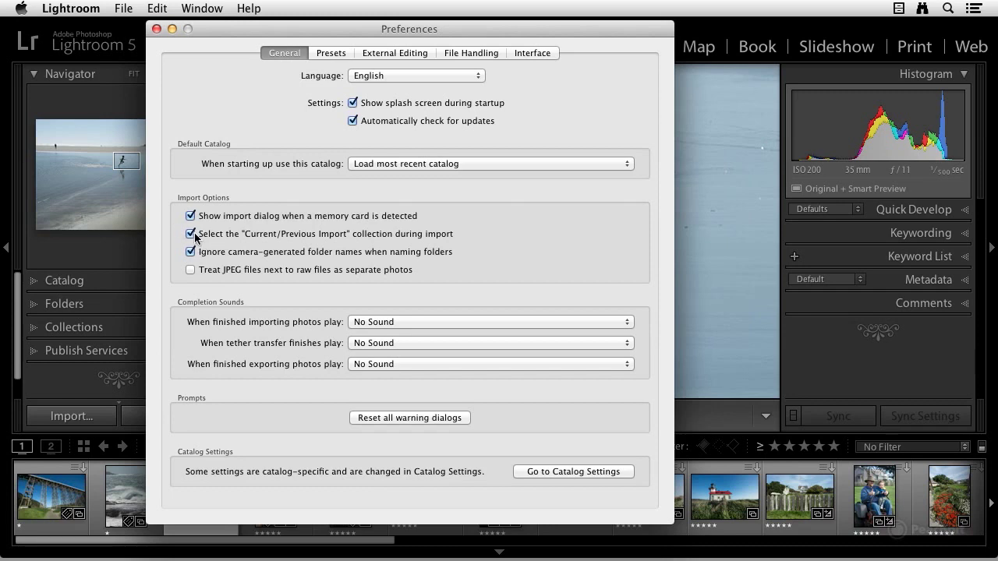
- Close Preferences and open the fence photo DSC_1188.NEF in Develop, showing the Basic panel
left_click(157, 32)
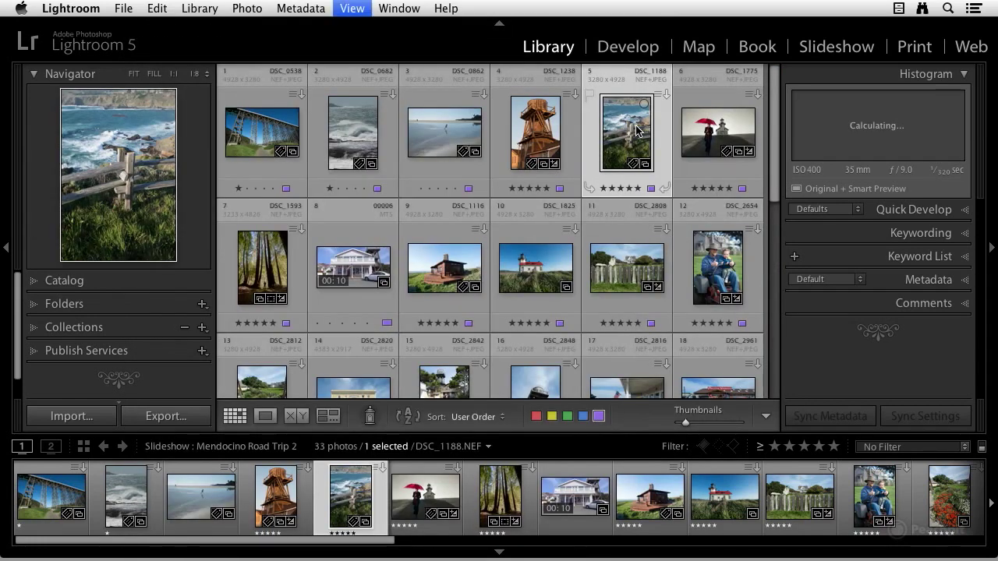
key("d")
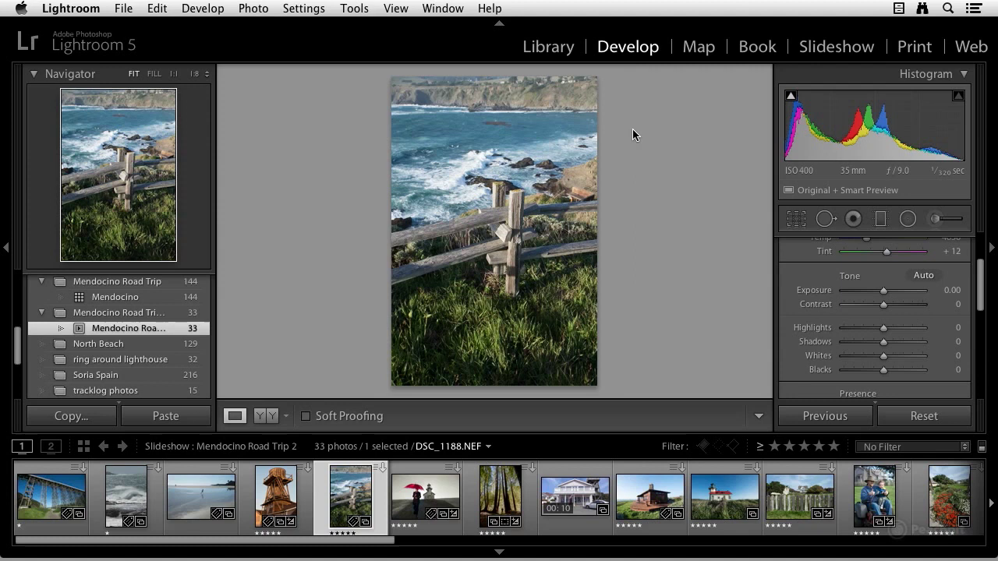
scroll(849, 303, "up", 3)
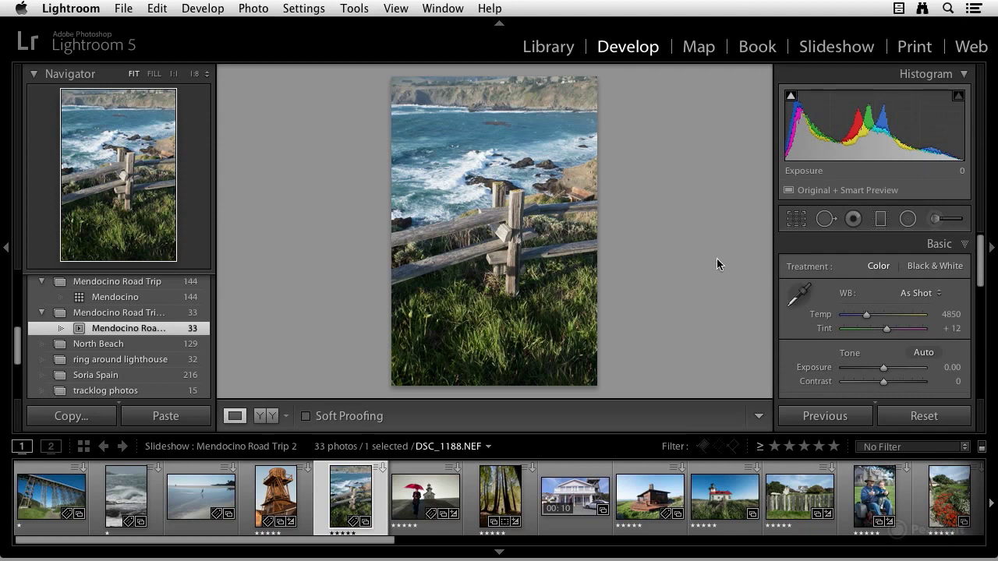
- Pick the Radial Filter tool and expand the Lens Corrections panel
left_click(907, 220)
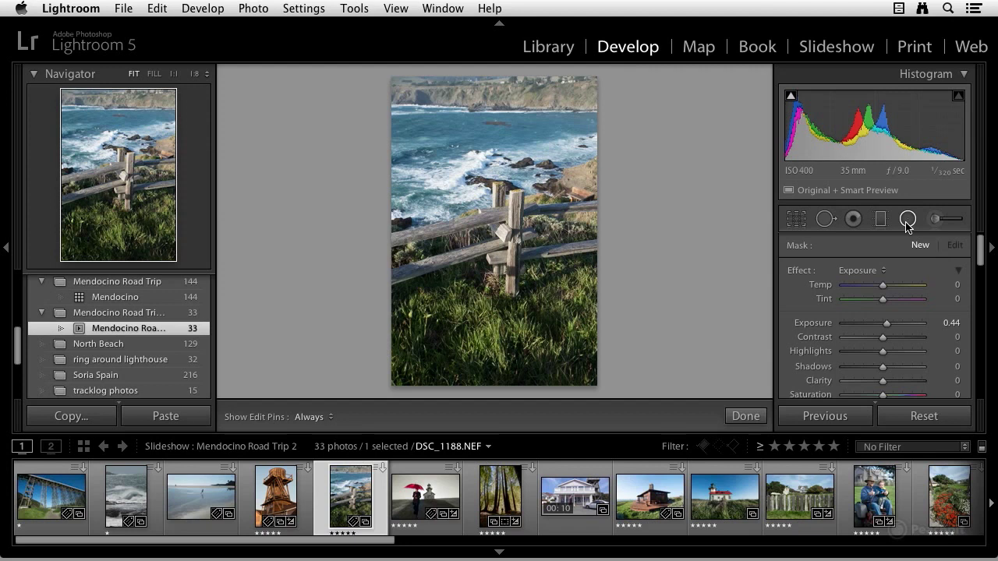
scroll(935, 315, "down", 10)
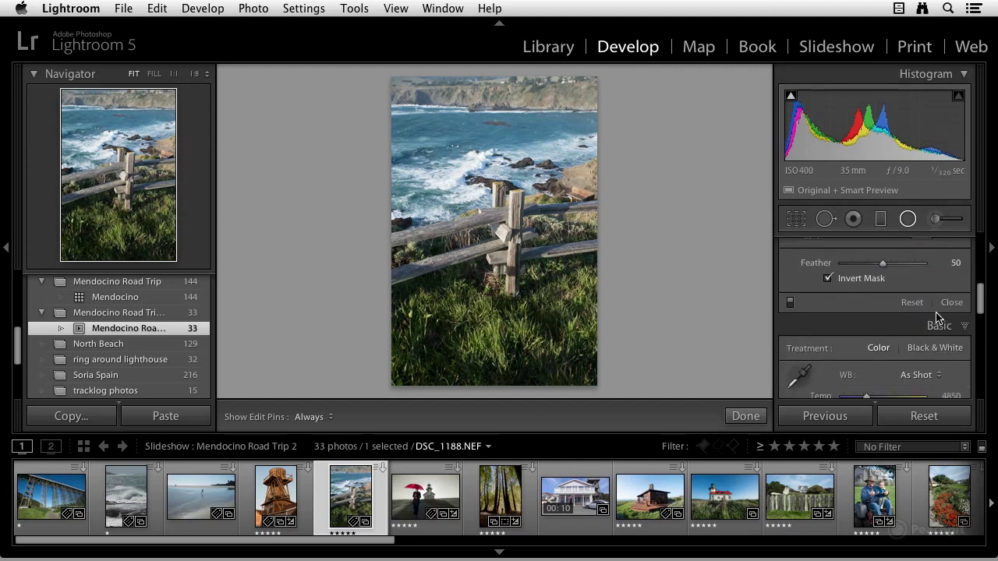
scroll(938, 317, "down", 10)
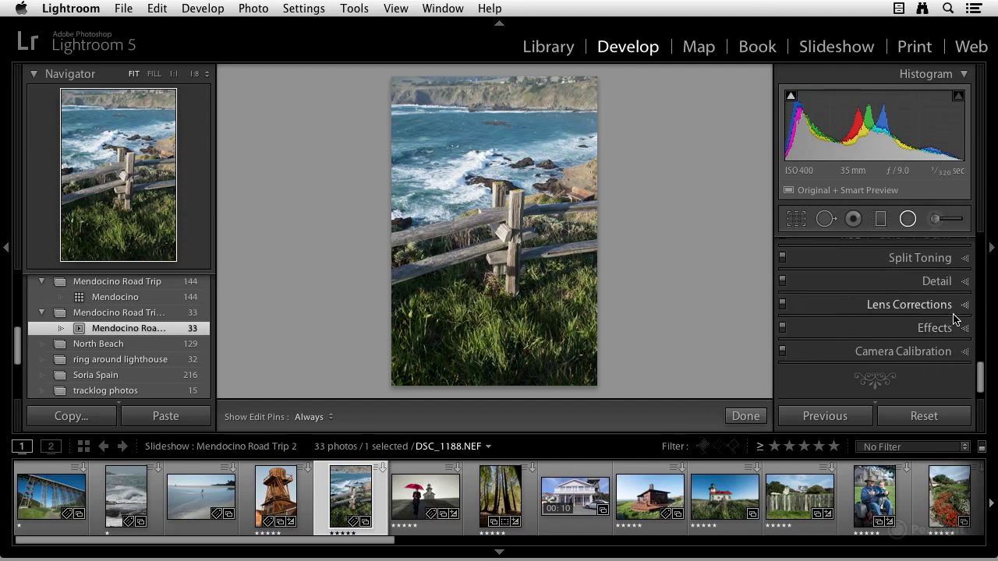
left_click(963, 305)
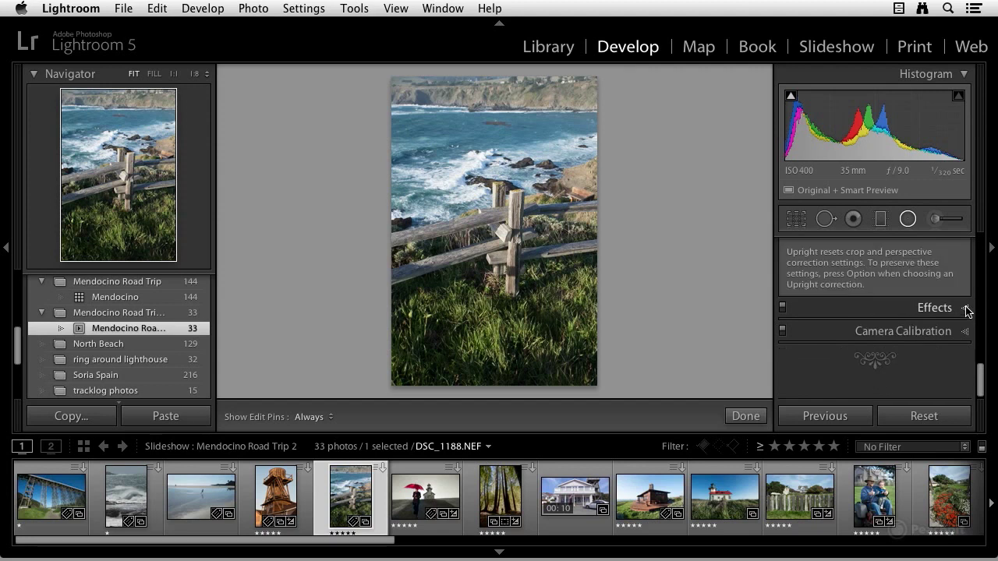
scroll(867, 311, "up", 5)
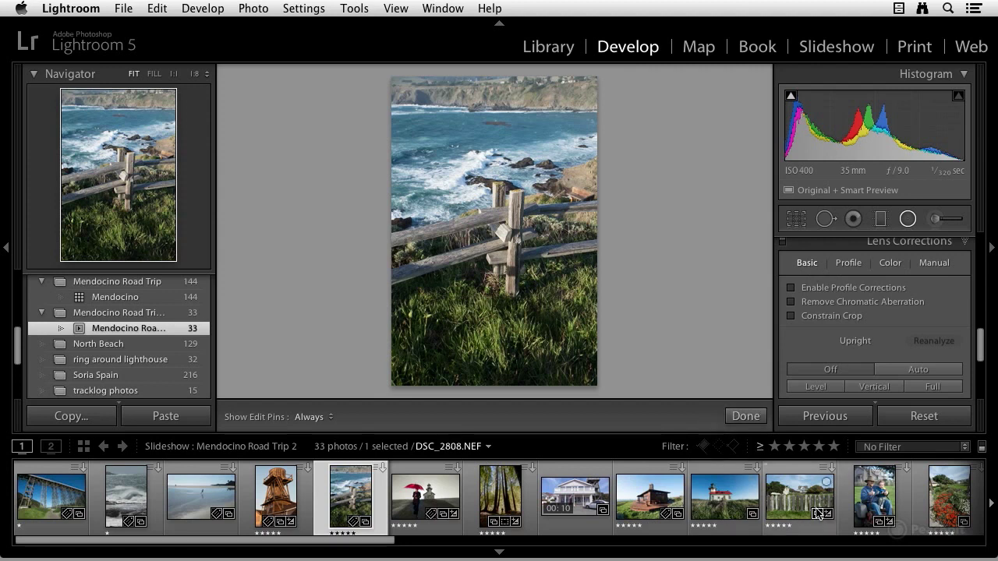
scroll(784, 494, "down", 2)
scroll(784, 493, "down", 4)
- Load the Mendocino Hotel photo, reset it and enable lens profile corrections
left_click(711, 492)
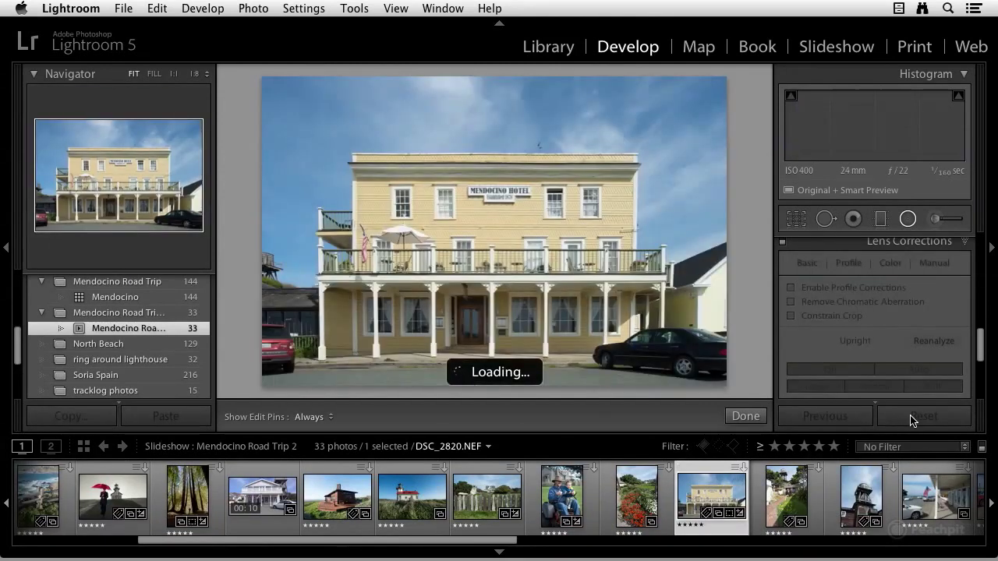
left_click(924, 417)
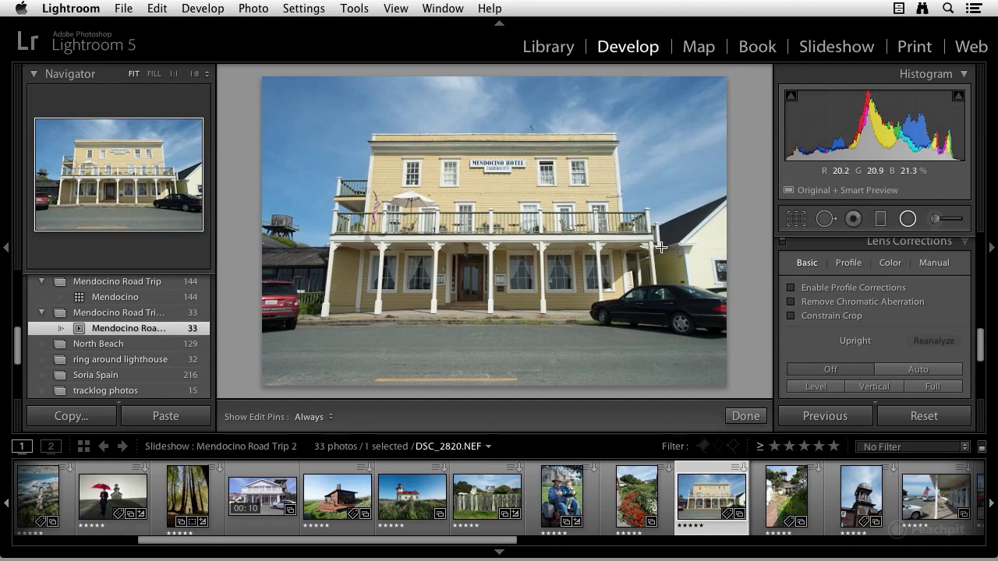
left_click(791, 287)
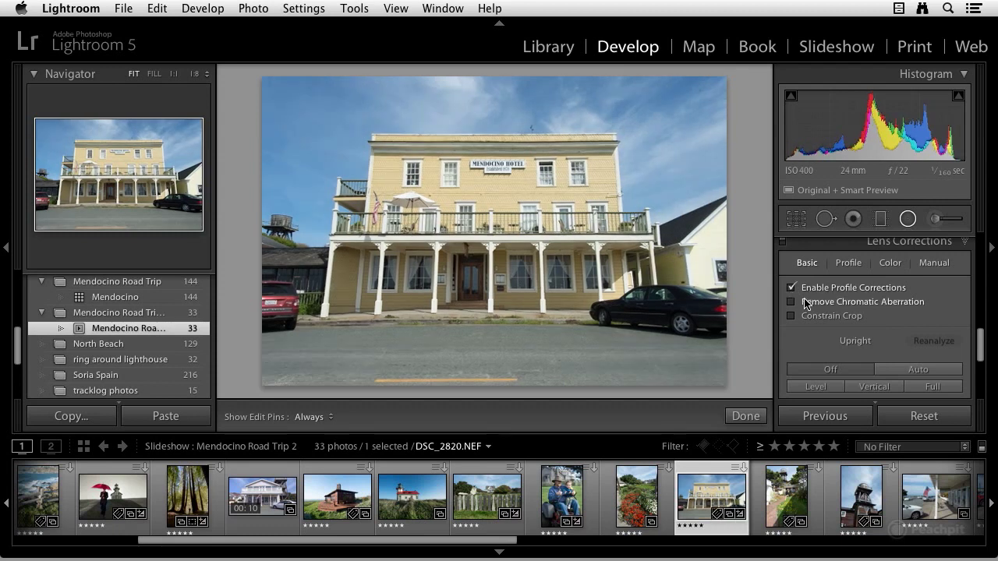
- Apply Upright Auto to straighten the verticals and tick Constrain Crop
scroll(811, 305, "down", 3)
scroll(812, 306, "up", 2)
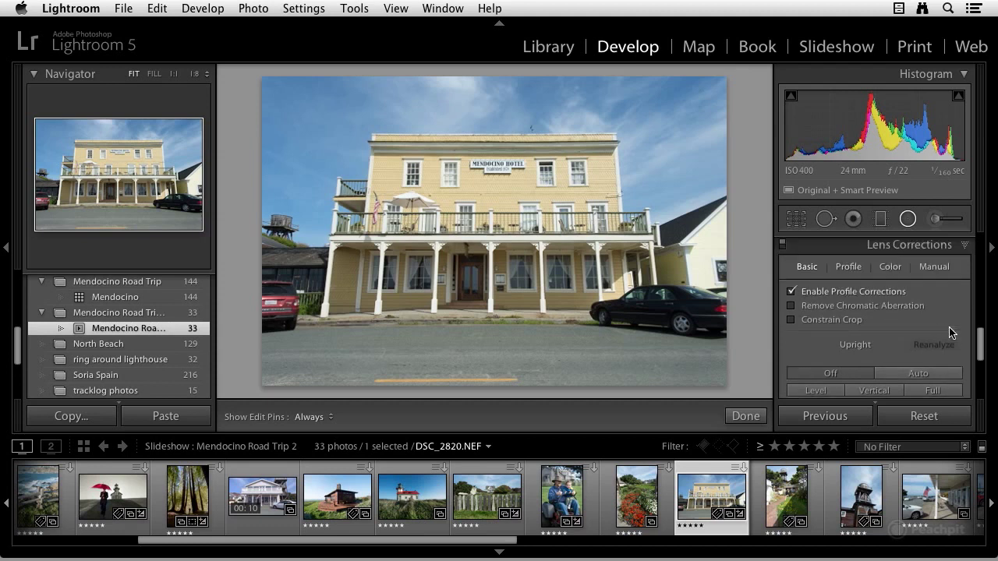
left_click(920, 376)
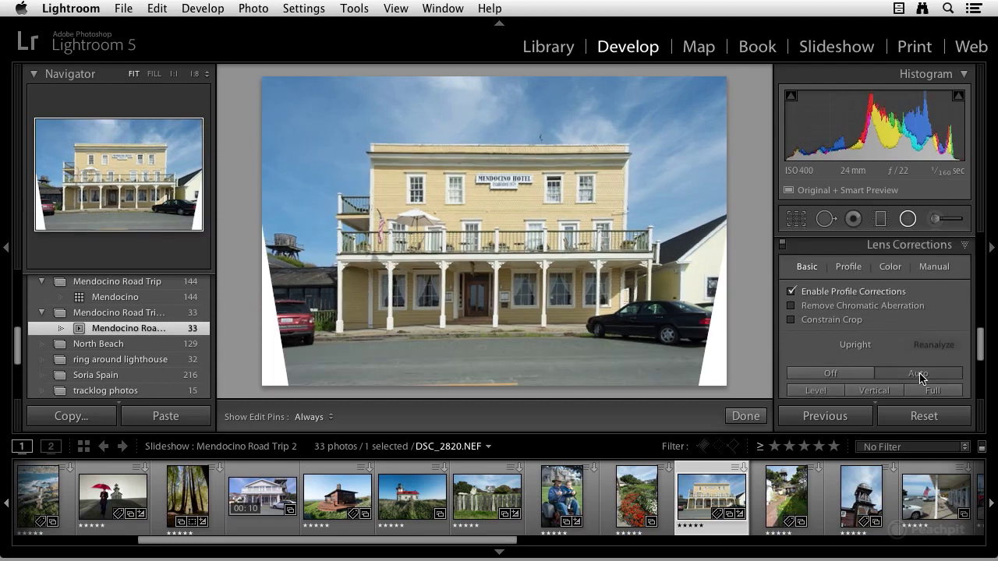
left_click(792, 321)
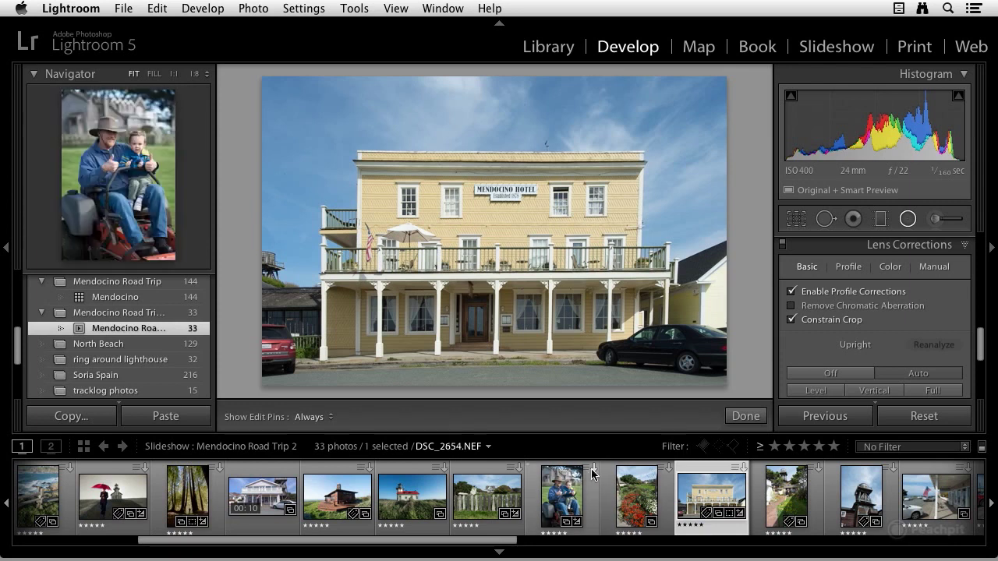
- With Spot Removal, heal a spot on the nose bridge and paint out a blemish below the eye
scroll(593, 473, "up", 5)
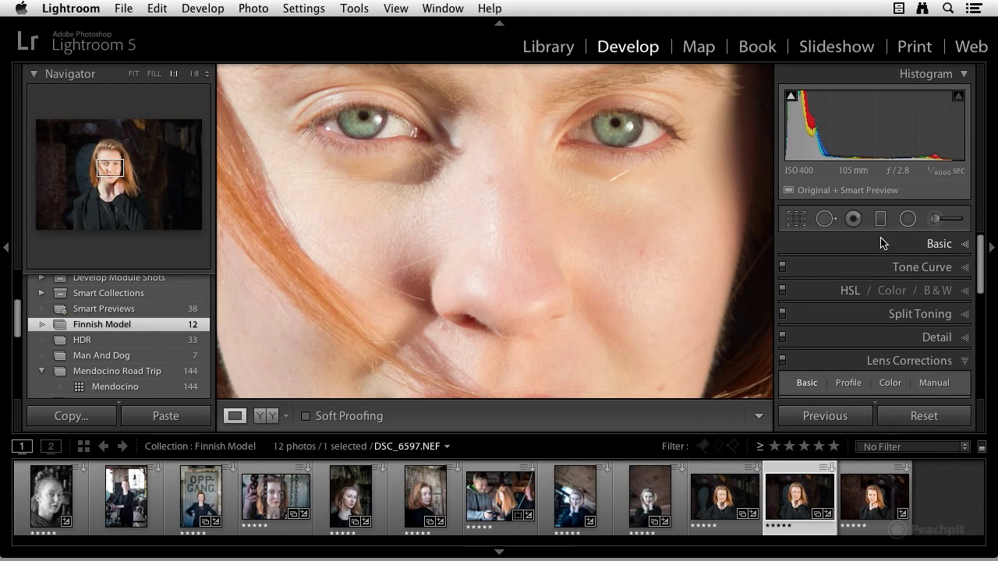
left_click(825, 219)
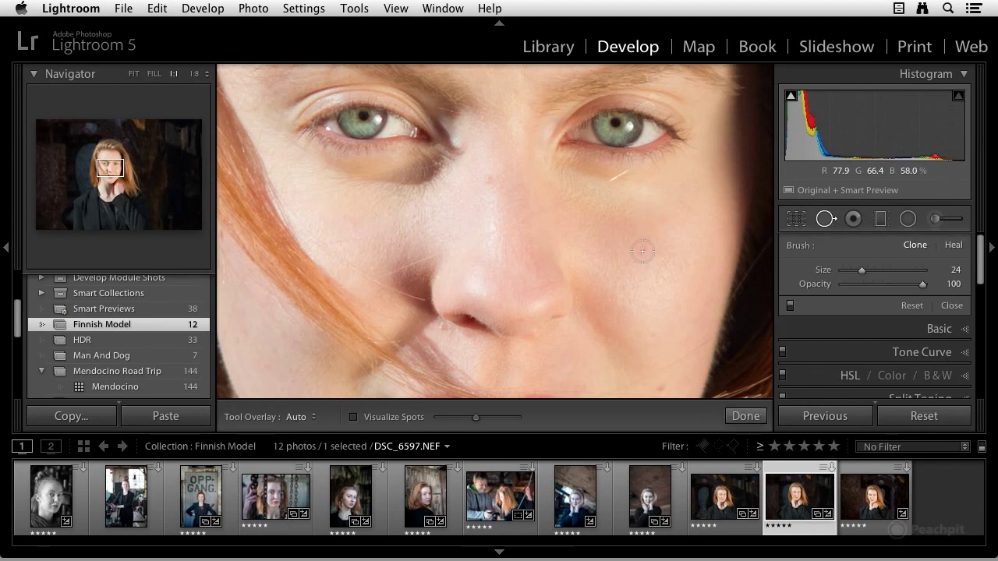
scroll(641, 251, "down", 3)
scroll(593, 218, "up", 2)
scroll(507, 195, "up", 2)
left_click(488, 180)
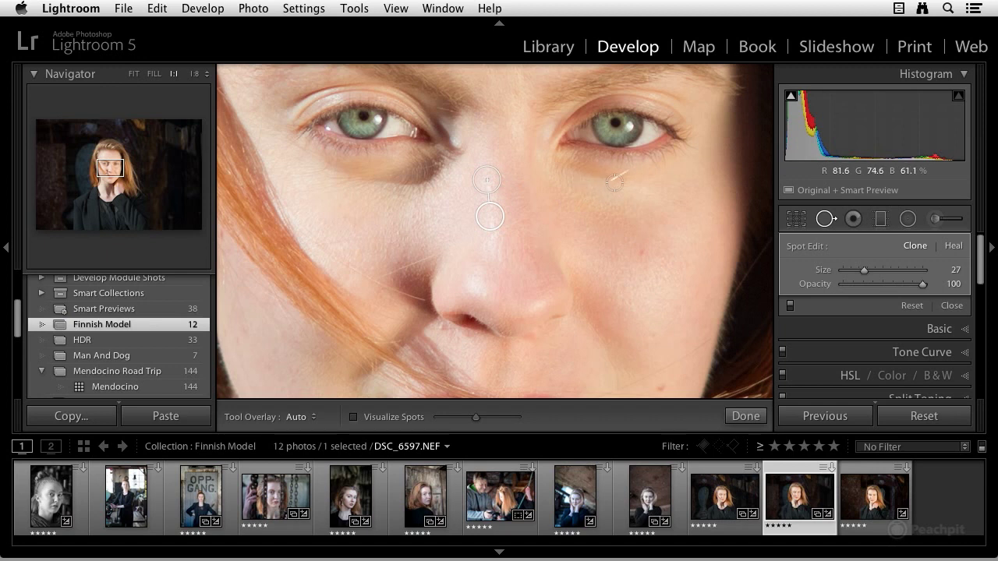
key("Escape")
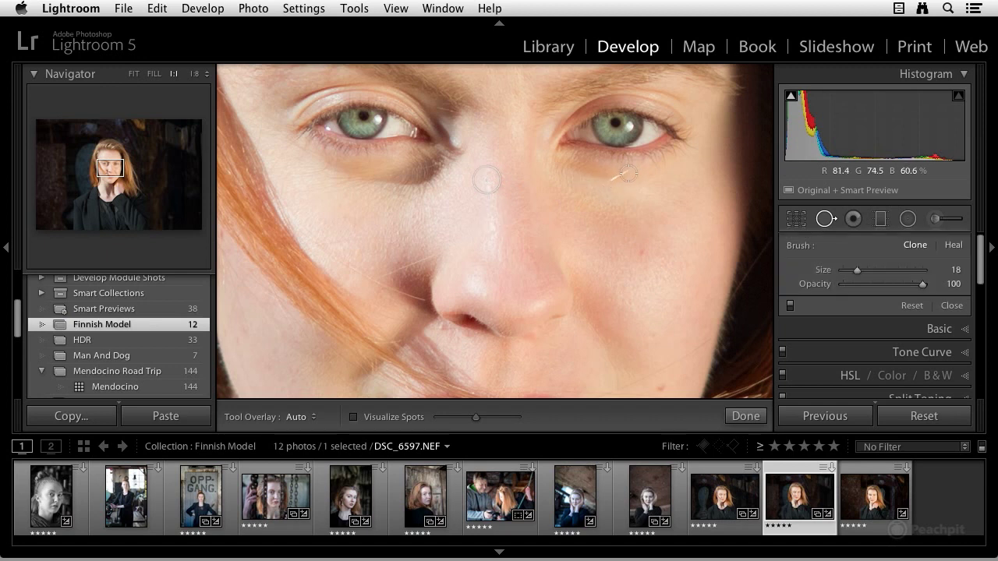
left_click_drag(628, 173, 568, 200)
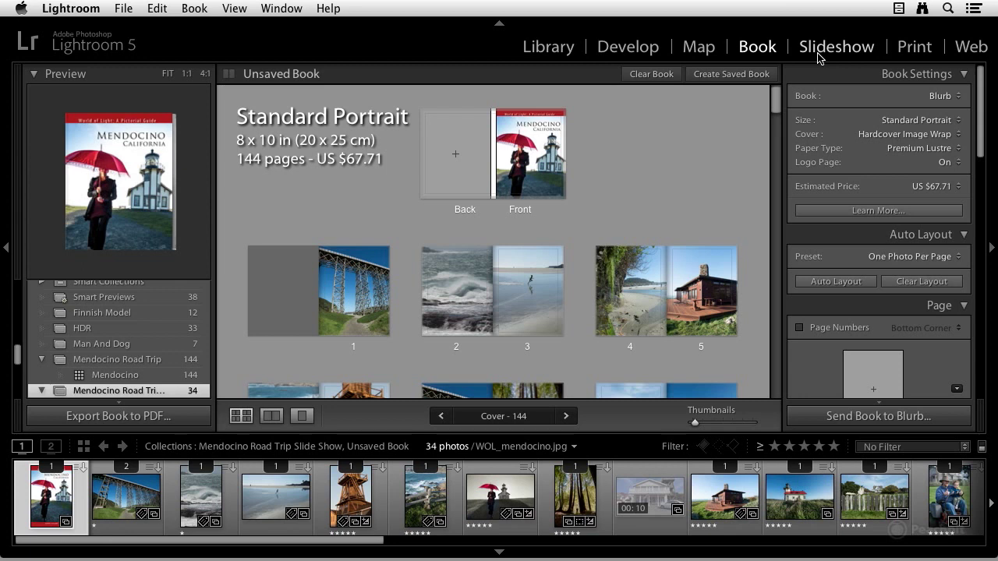
- Switch to the Slideshow module showing the Mendocino Road Trip 2 slideshow
left_click(819, 48)
- Preview the 33-slide Mendocino Road Trip 2 slideshow with 4.0 sec slides and 2.5 sec fades
left_click(839, 418)
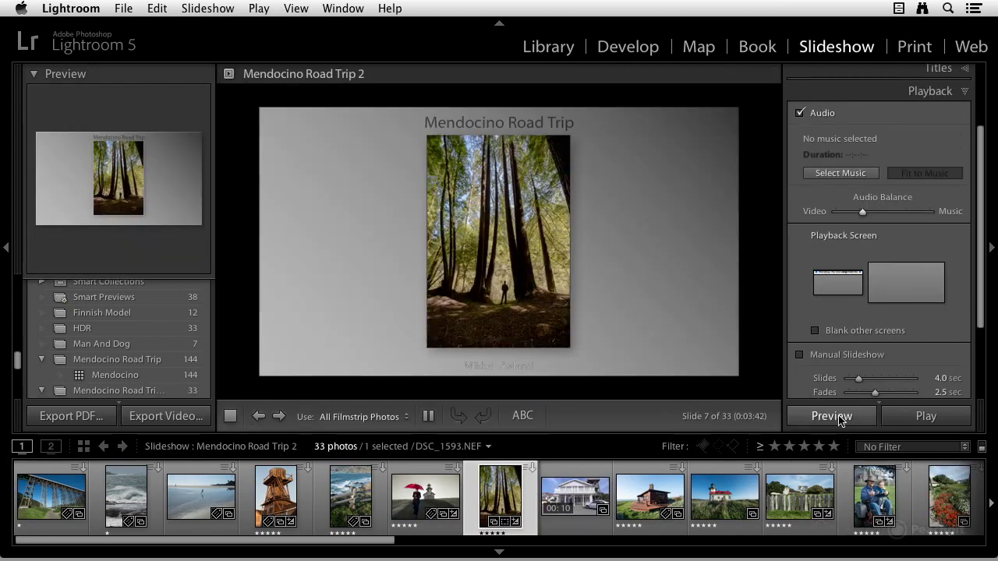